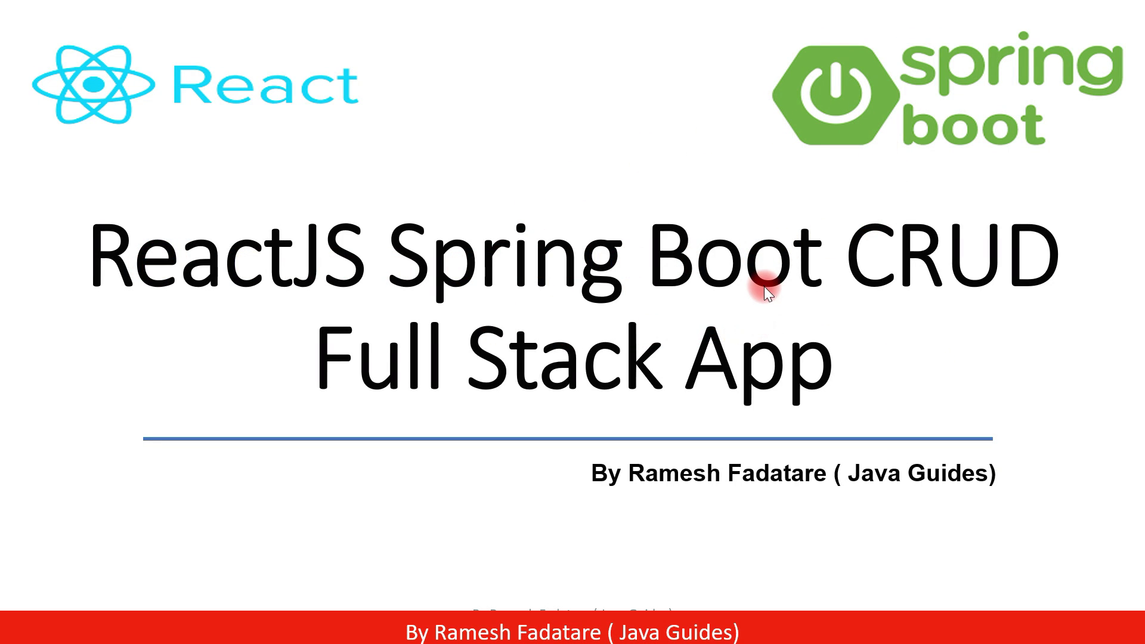
Leave the 'It's Demo Time' slide for the Employee Management App's empty Employees List.
key(alt+Tab)
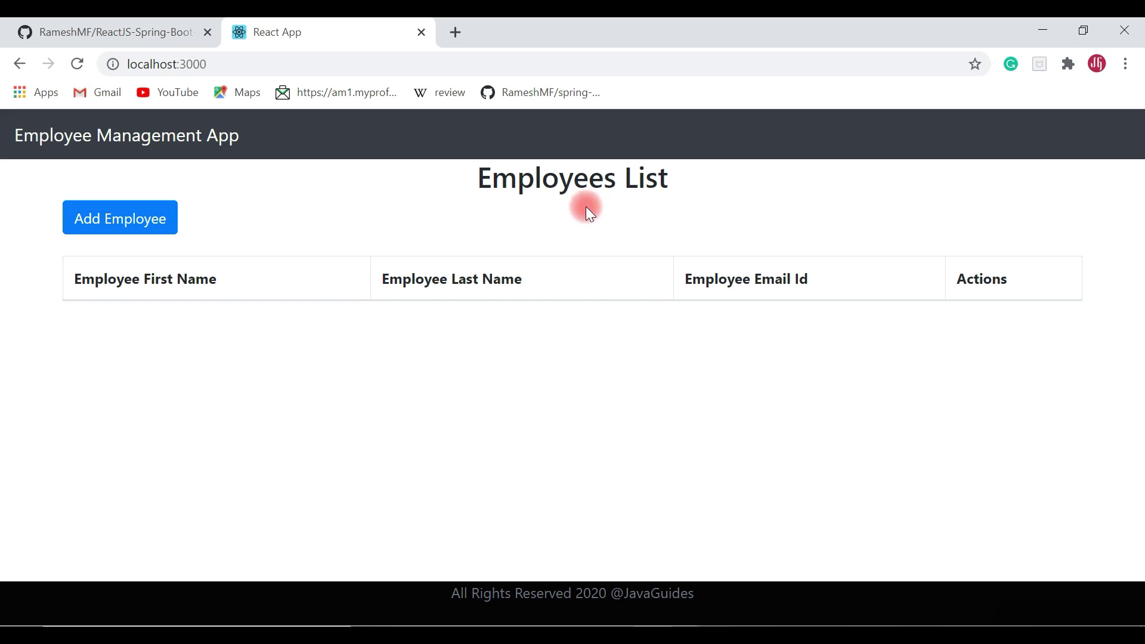
Add an employee with autofilled first name, last name and e-mail, and save it.
click(111, 222)
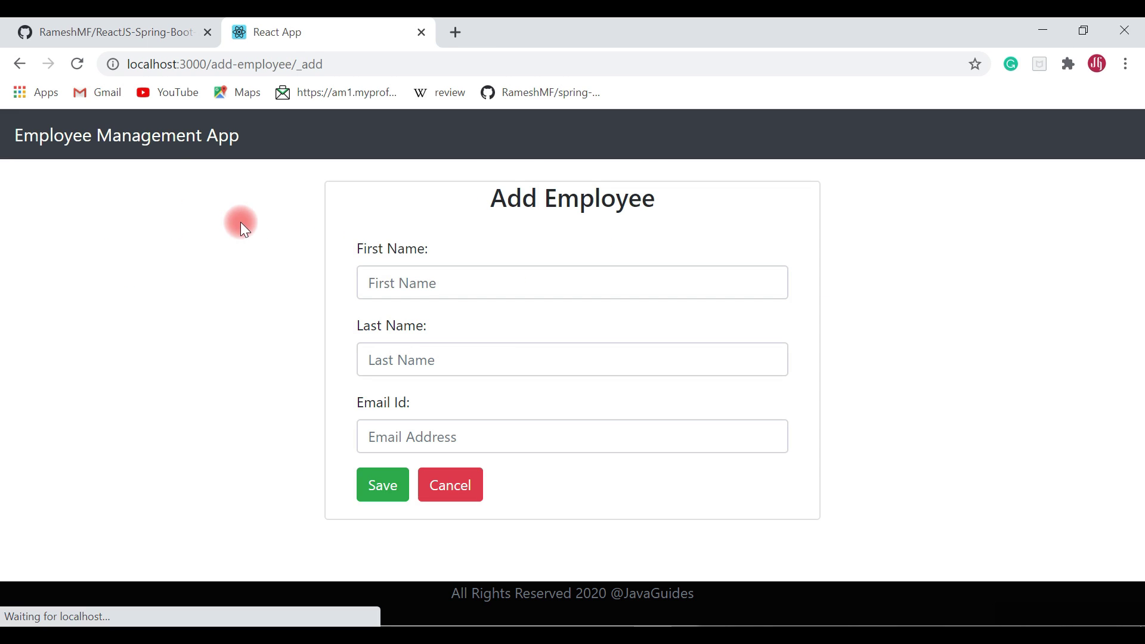
click(412, 281)
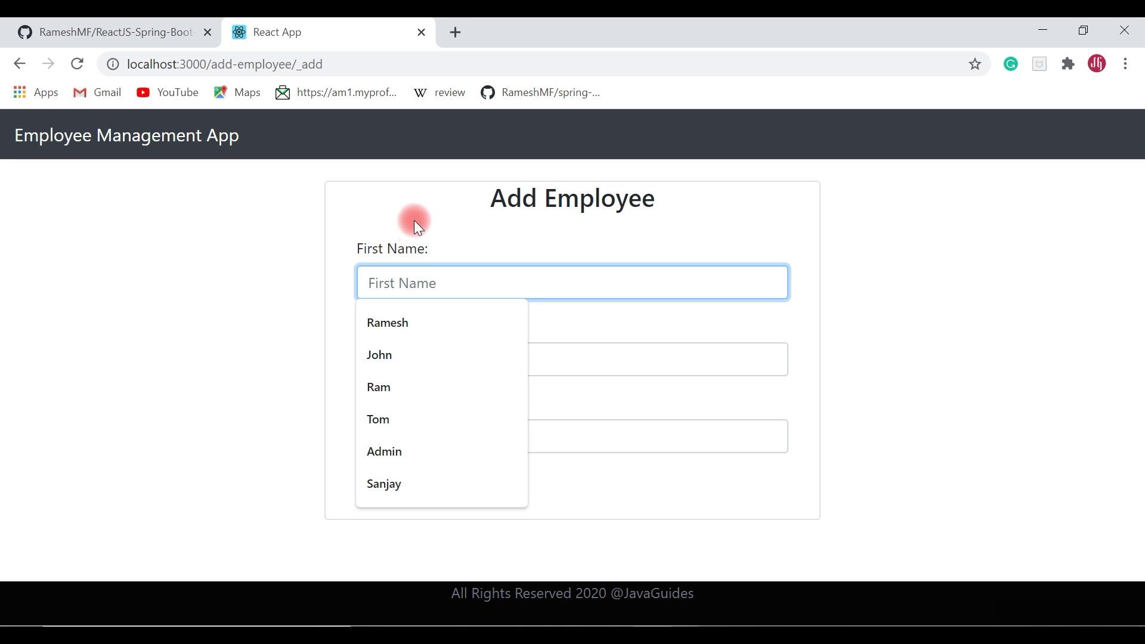
click(378, 320)
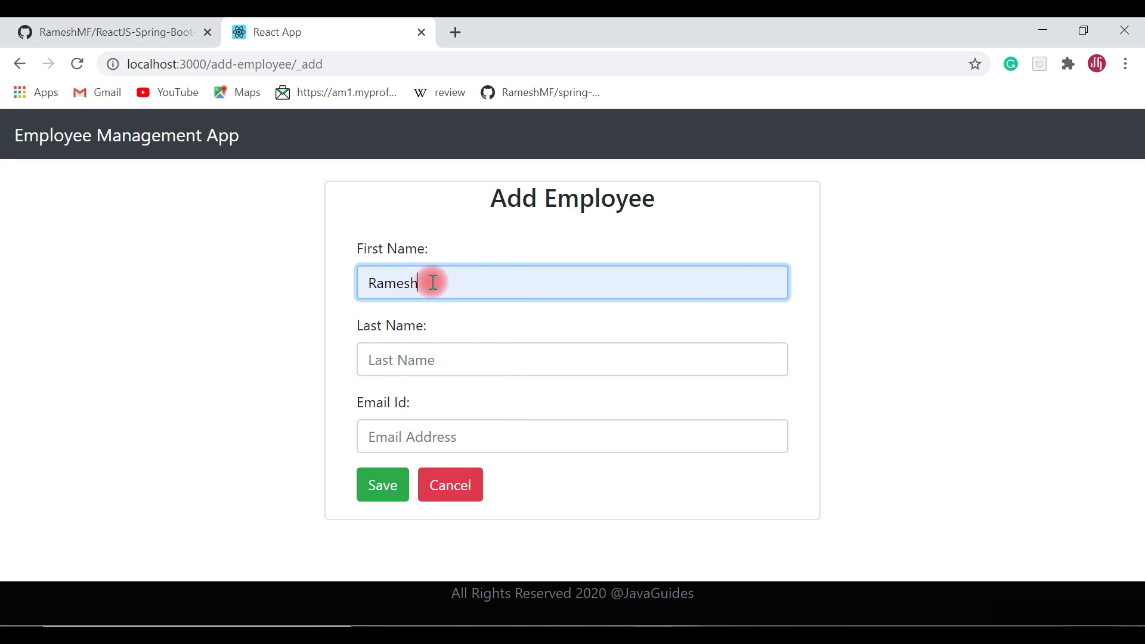
click(396, 358)
click(396, 399)
click(396, 435)
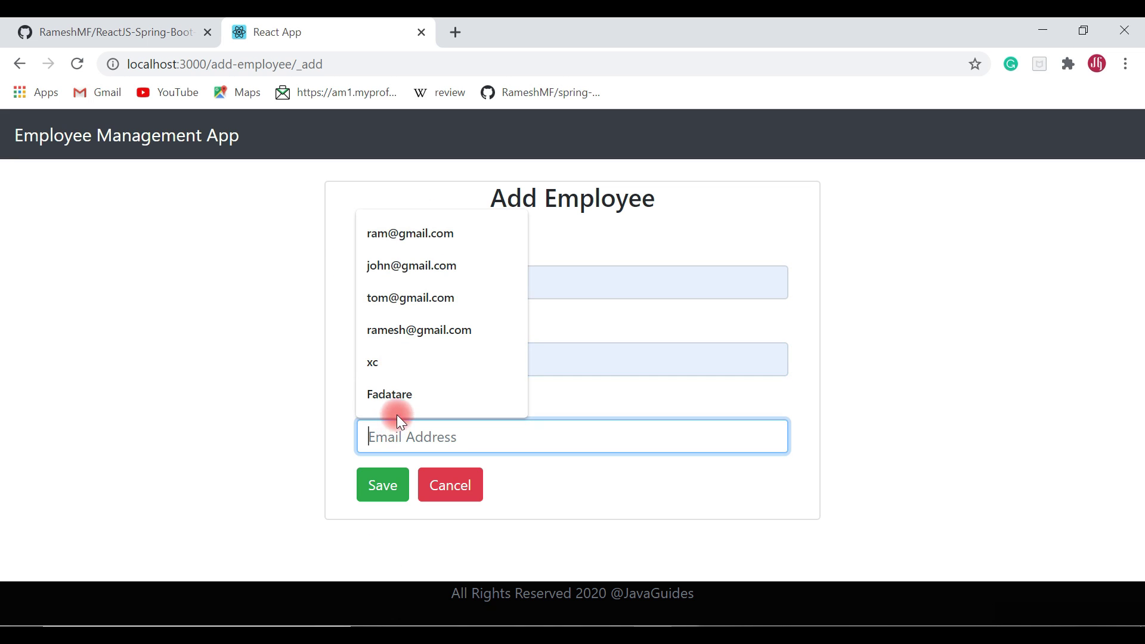
click(413, 330)
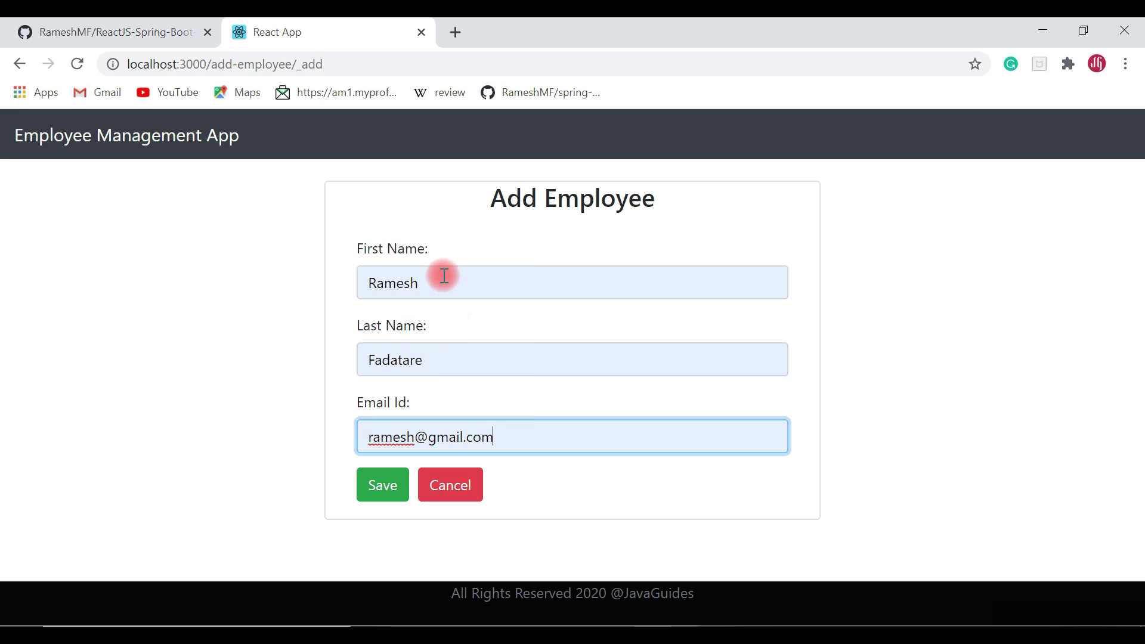
click(383, 495)
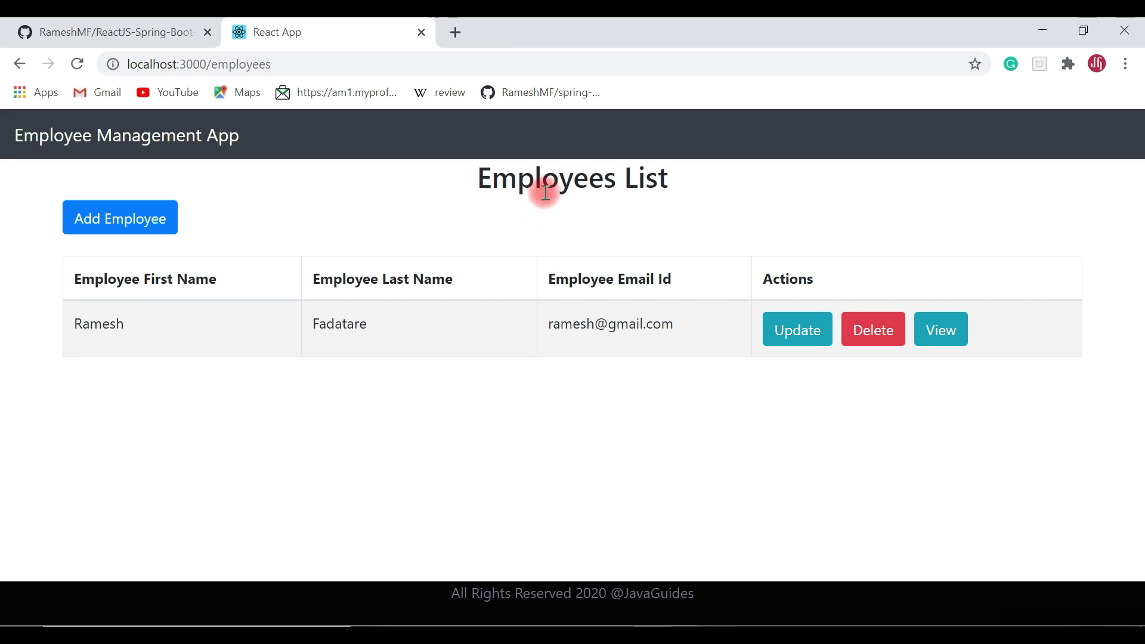
Add a second employee with autofilled name and e-mail, and save it.
click(93, 219)
click(429, 285)
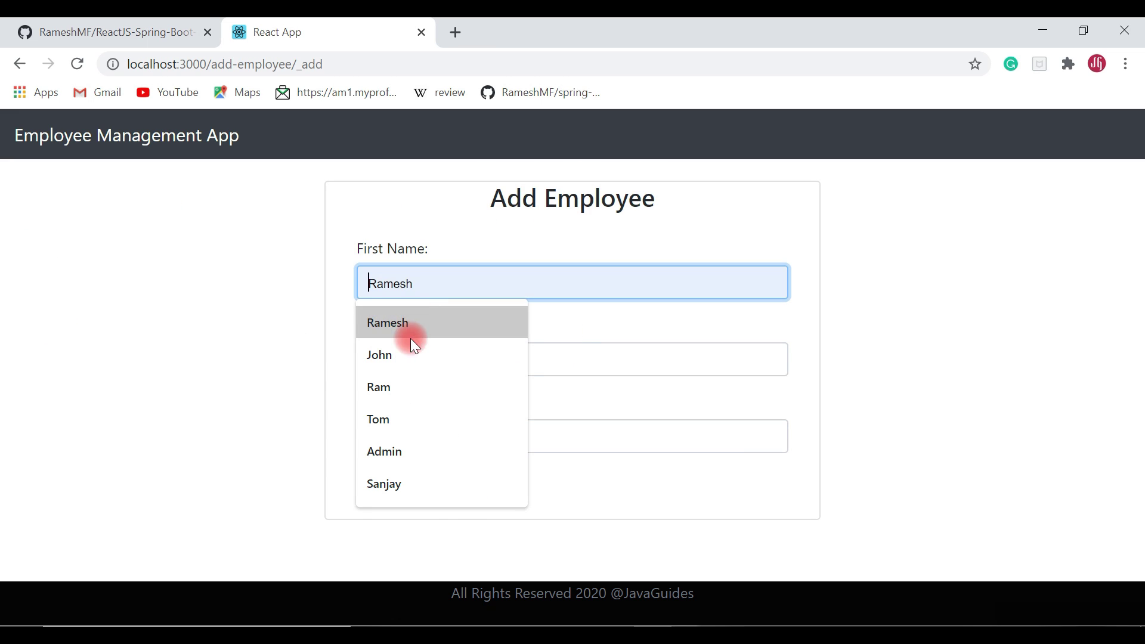
click(407, 355)
click(414, 361)
click(394, 433)
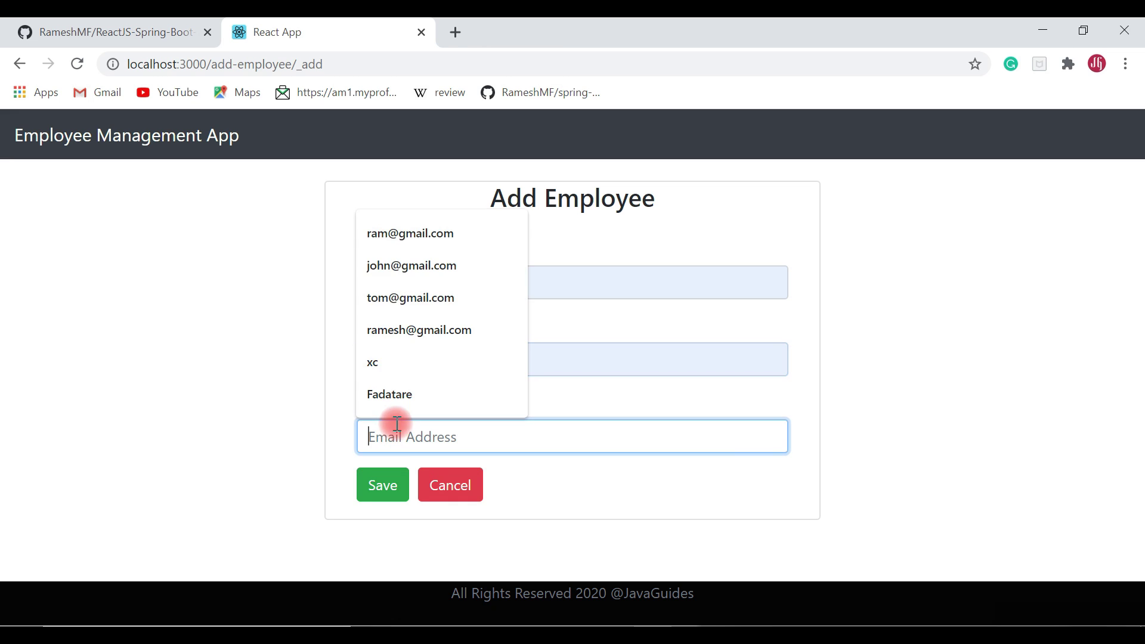
click(392, 266)
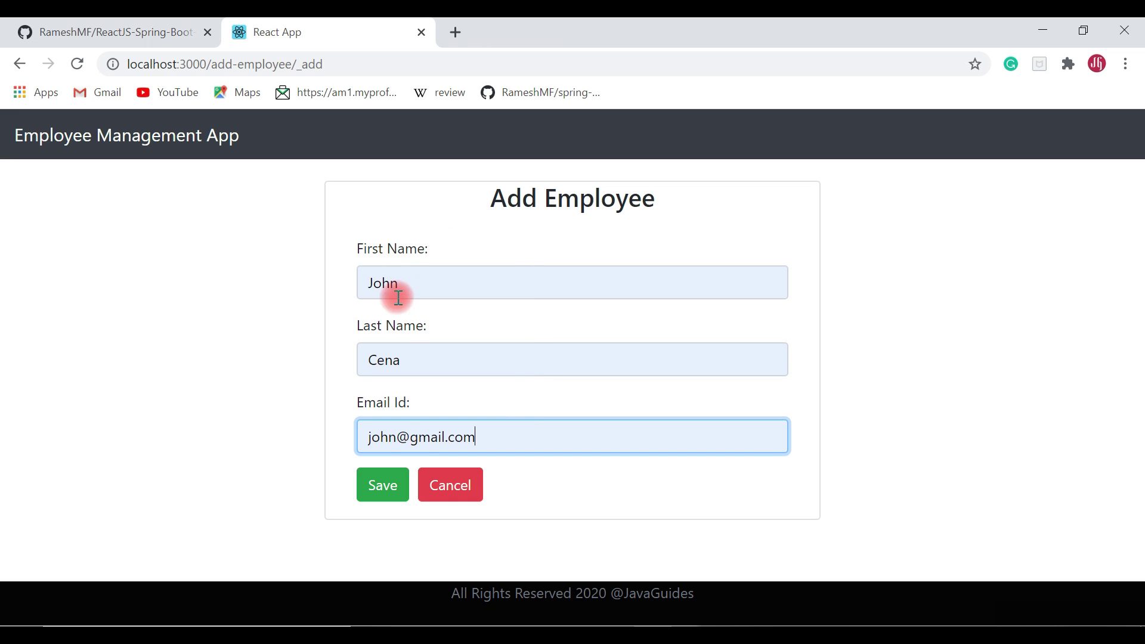
click(383, 488)
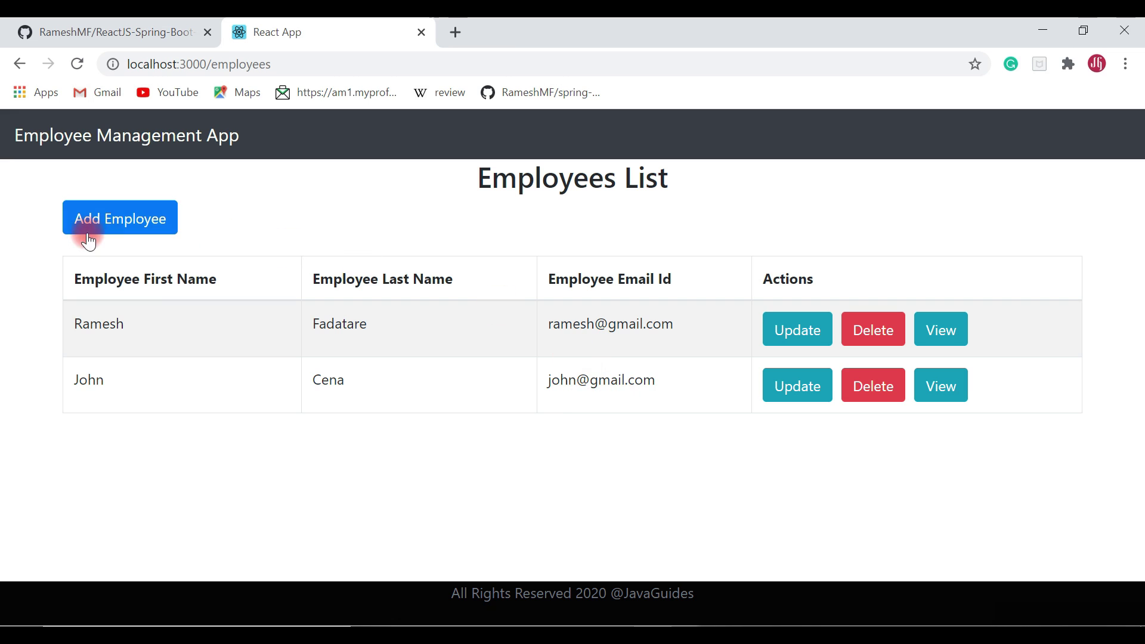
Add a third employee with autofilled first name, last name and e-mail, and save it.
click(113, 218)
click(474, 284)
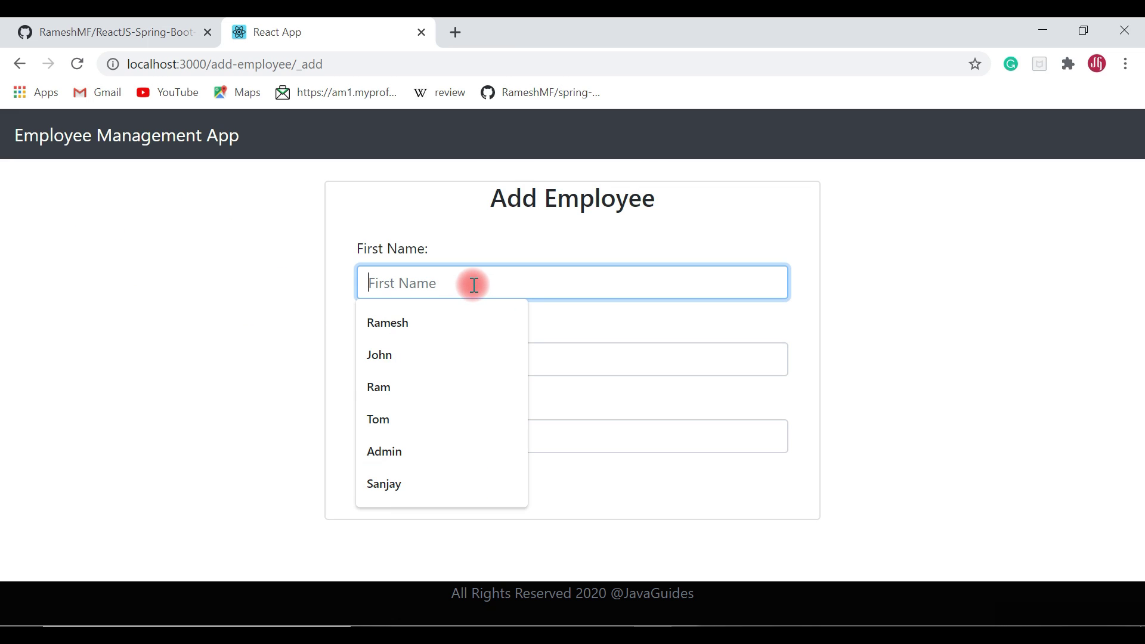
click(394, 419)
click(388, 360)
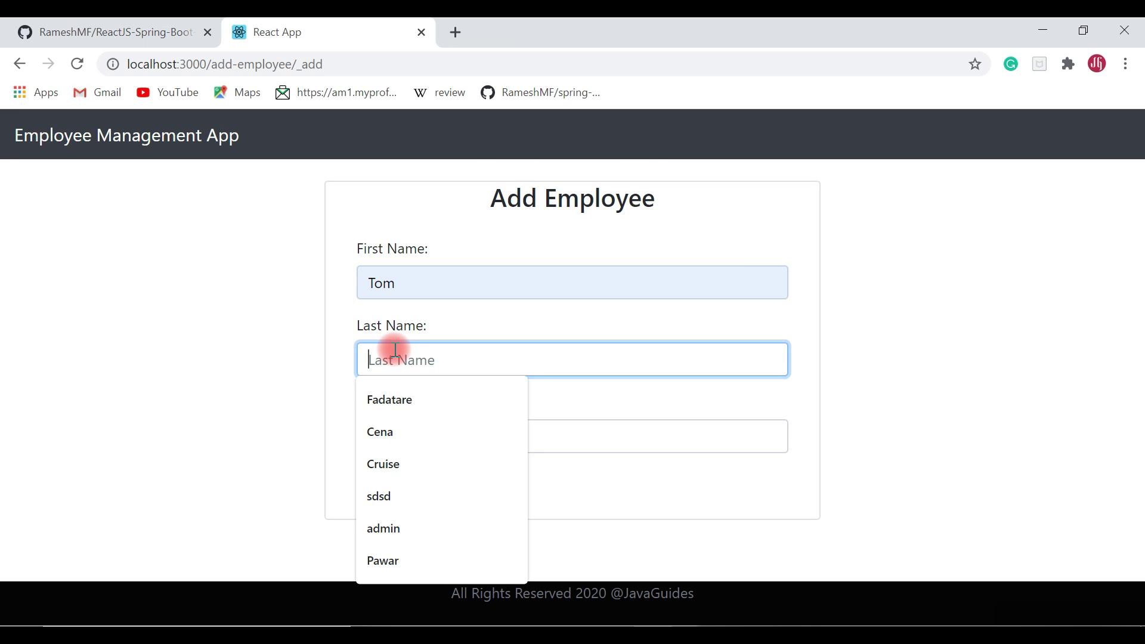
click(393, 462)
click(400, 436)
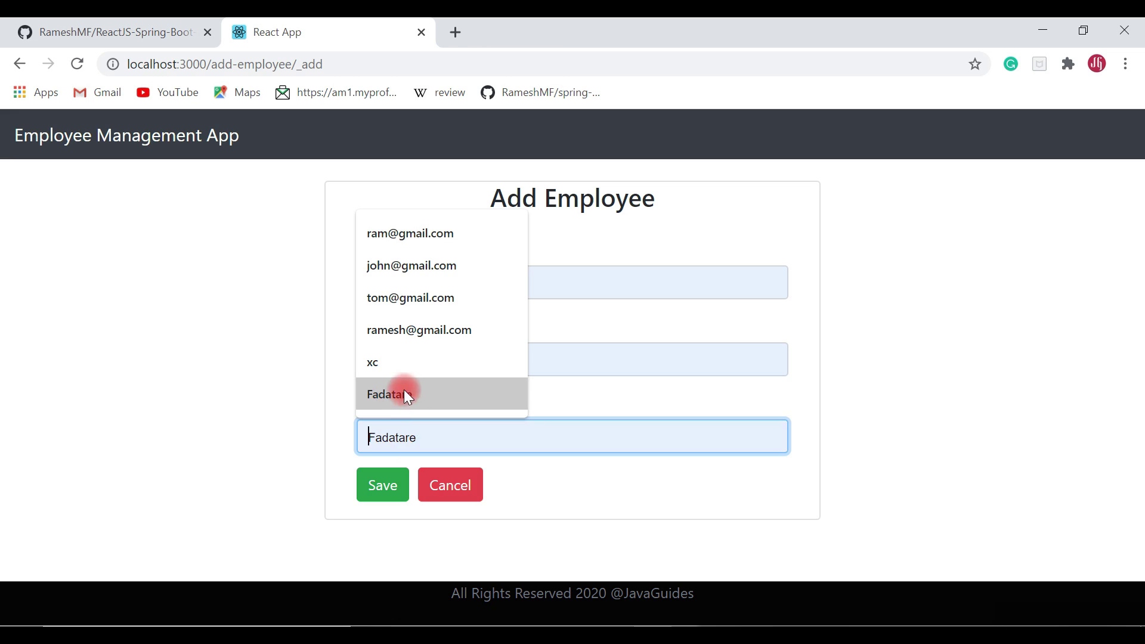
click(394, 297)
click(383, 483)
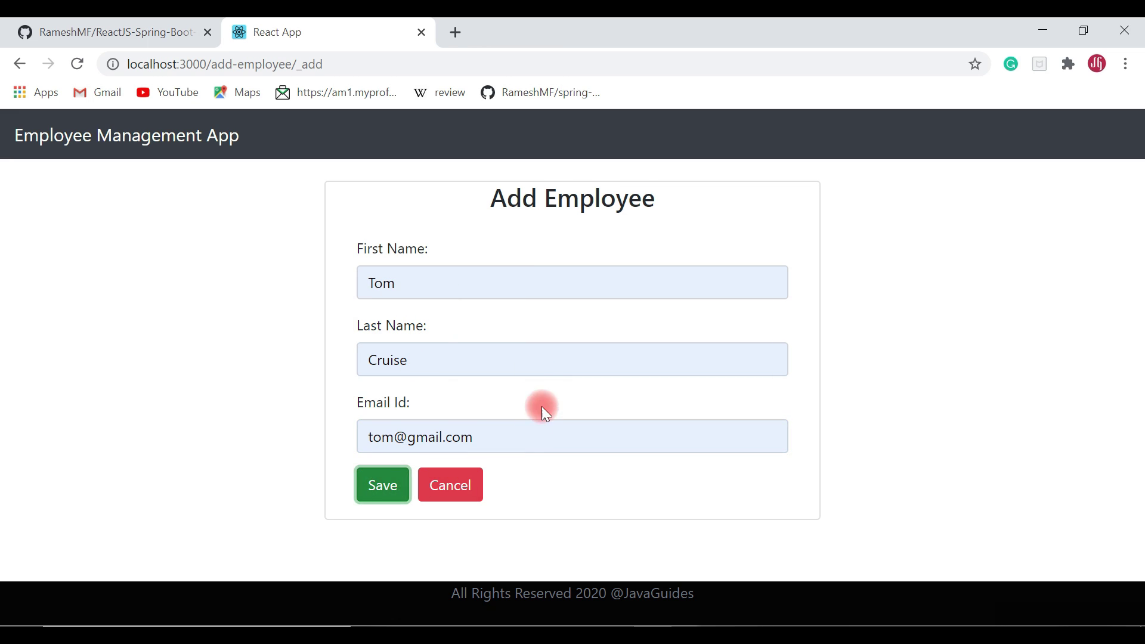
Add employee Admin admin with a saved e-mail address, and save it.
click(128, 223)
click(401, 284)
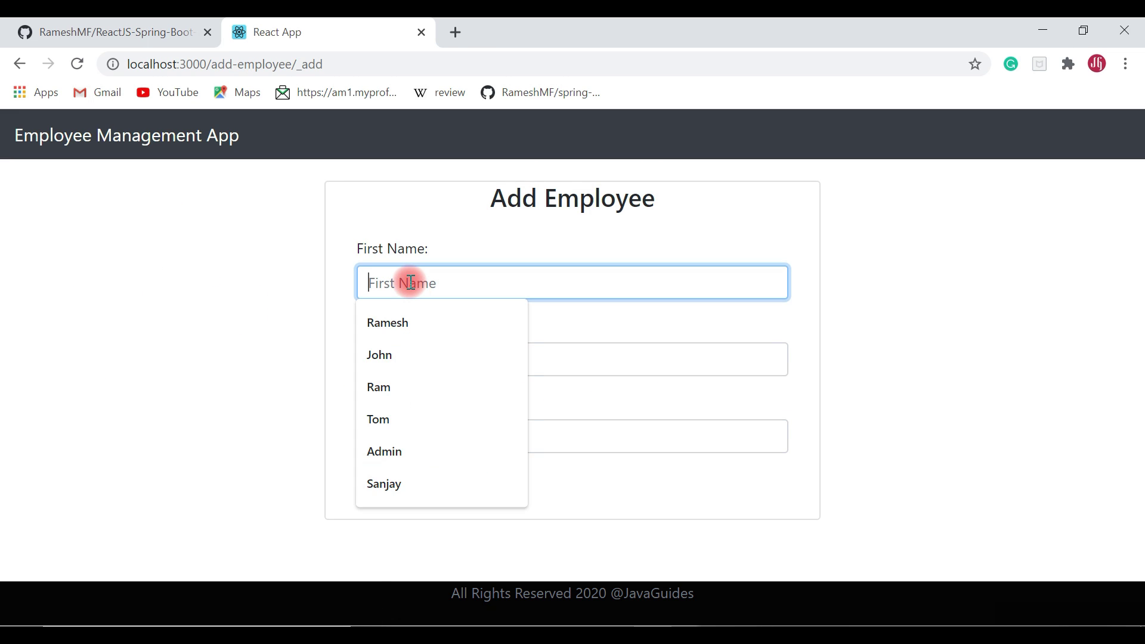
click(394, 451)
click(400, 361)
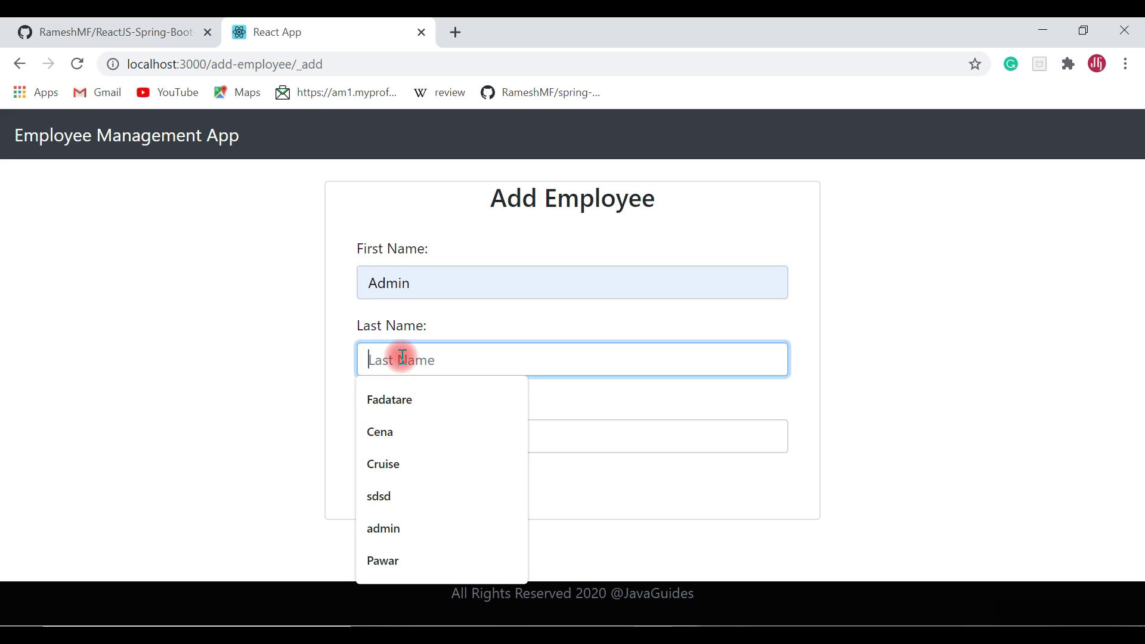
click(387, 527)
click(400, 437)
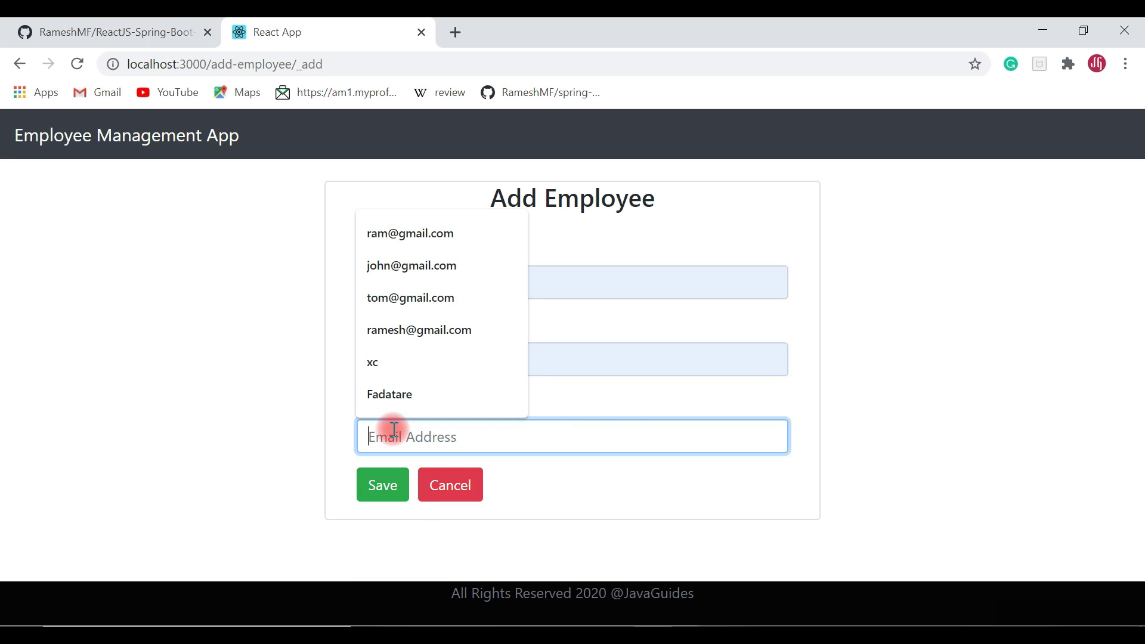
click(402, 241)
click(380, 489)
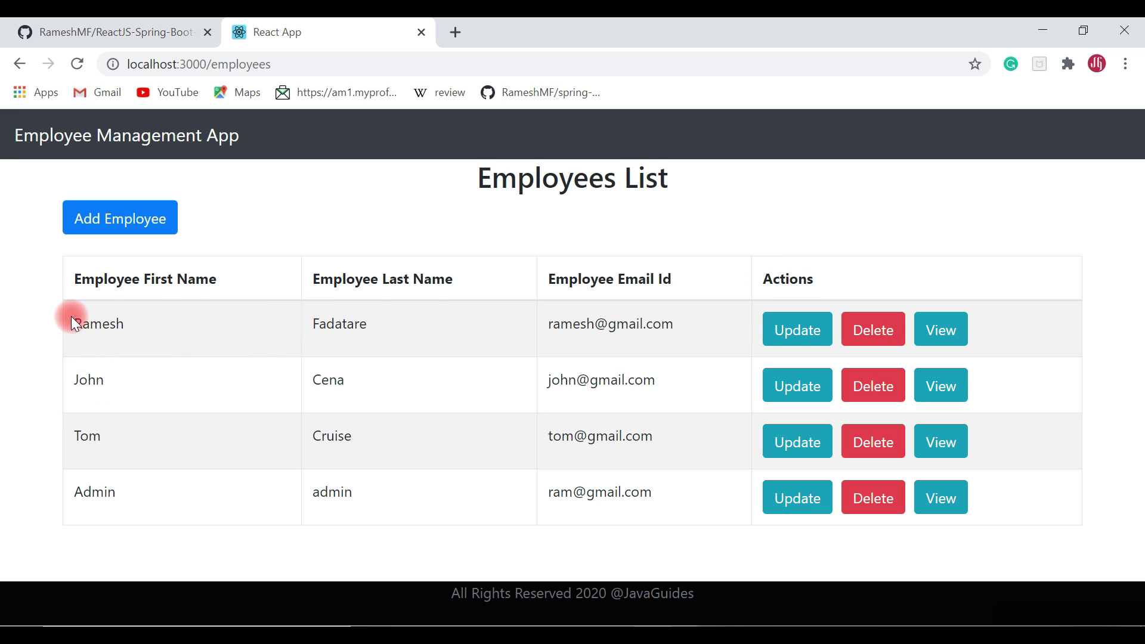
Replace the first employee's first name, change the e-mail prefix to match, and save.
drag(70, 316, 663, 313)
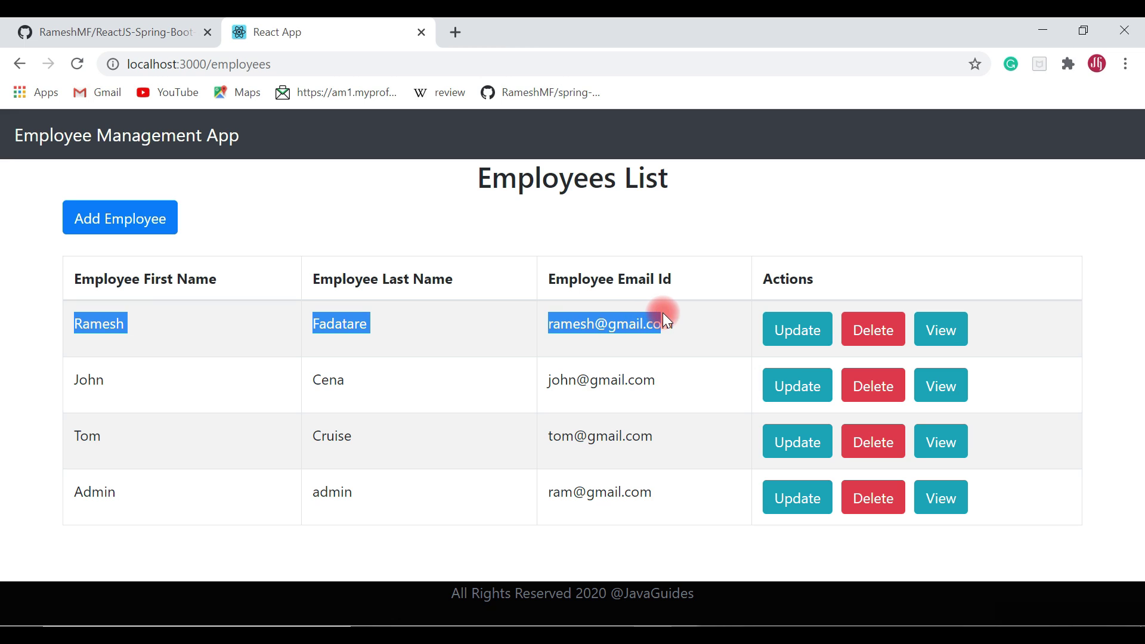
click(797, 334)
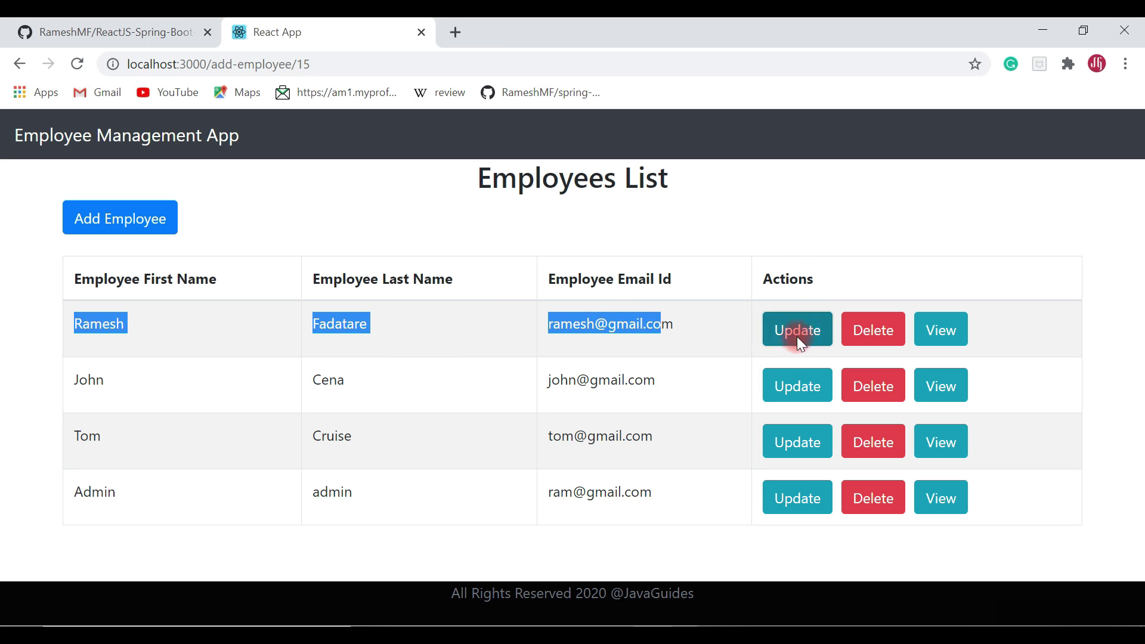
click(450, 282)
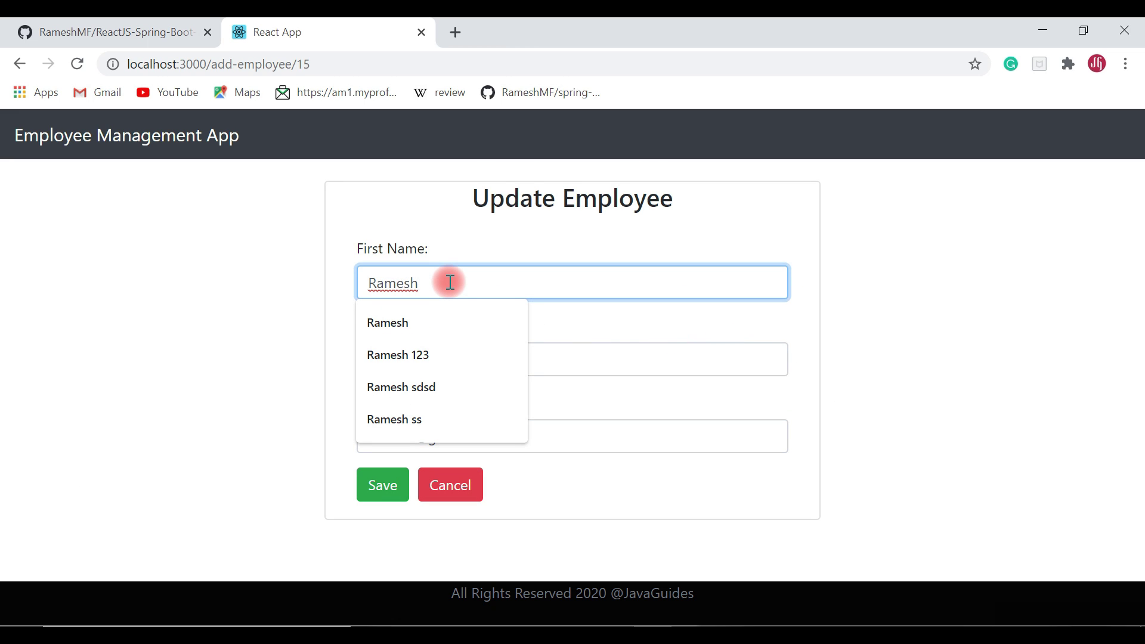
key(BackSpace)
key(BackSpace)
key(BackSpace)
key(BackSpace)
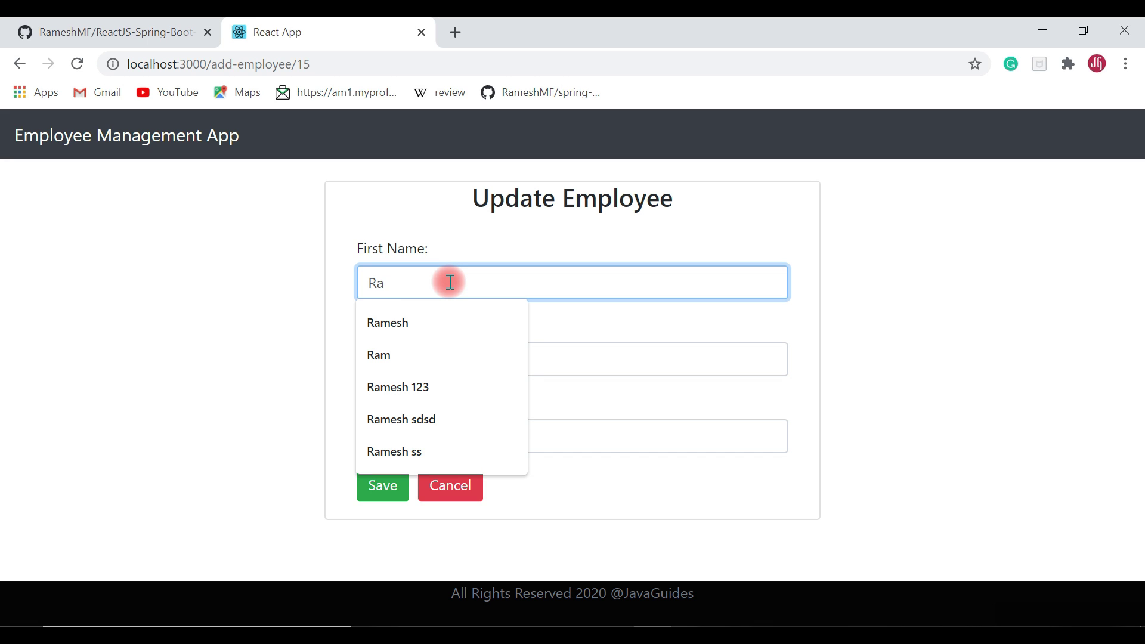
key(BackSpace)
key(BackSpace)
text(Prabhas)
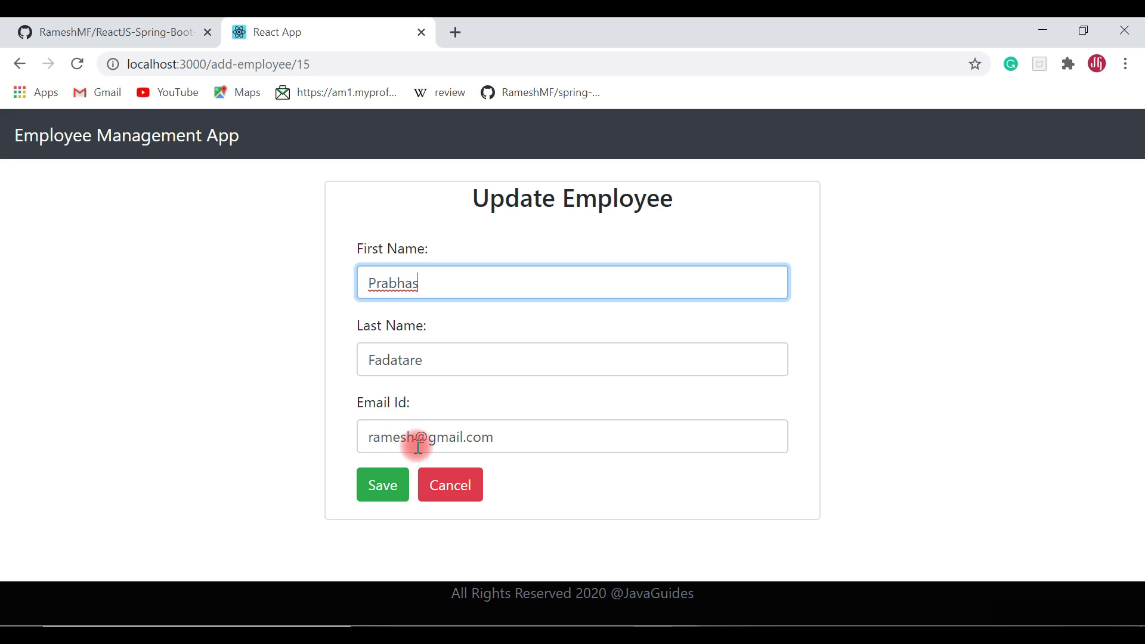
drag(418, 446, 364, 437)
text(p)
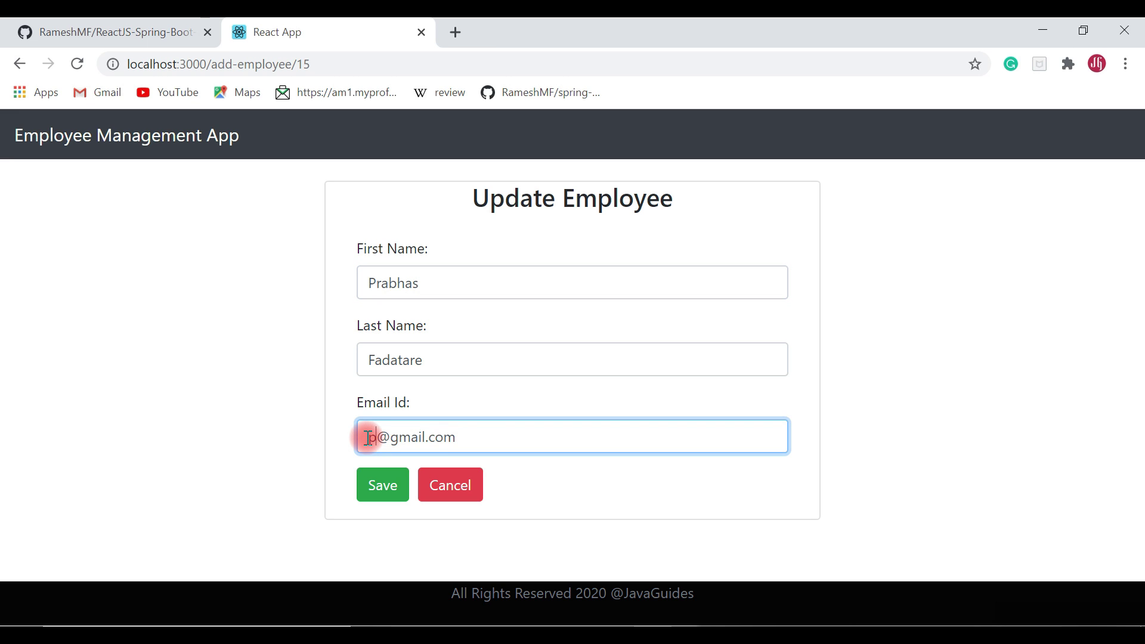
text(ra)
text(bhas)
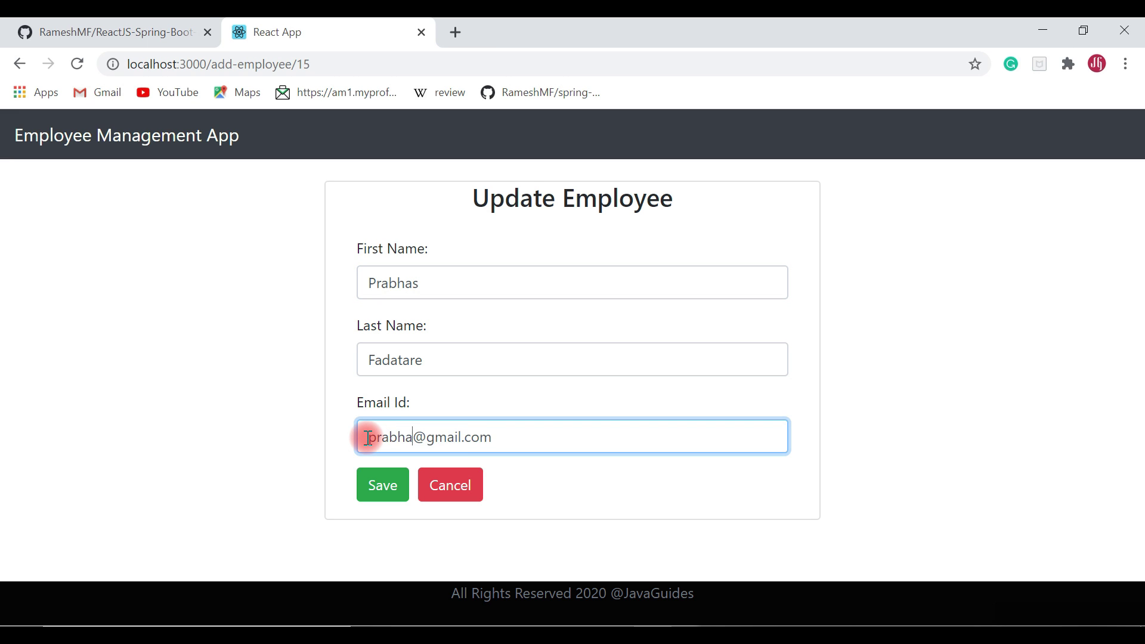
click(384, 486)
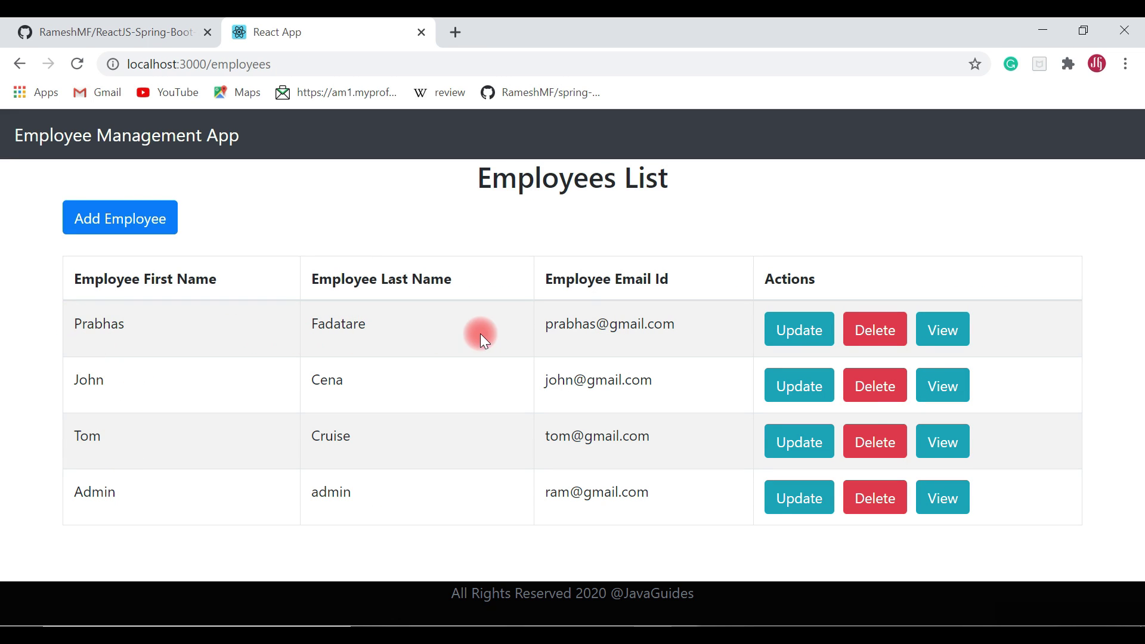
Delete the third and second employees, then view Admin admin's details.
drag(70, 327, 662, 337)
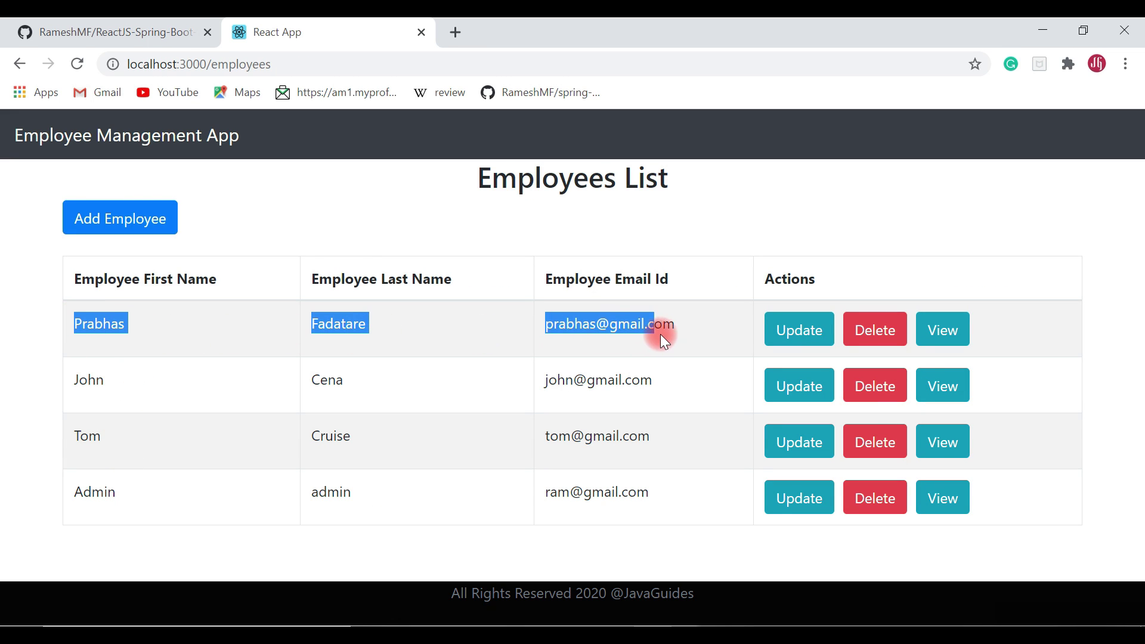
click(704, 336)
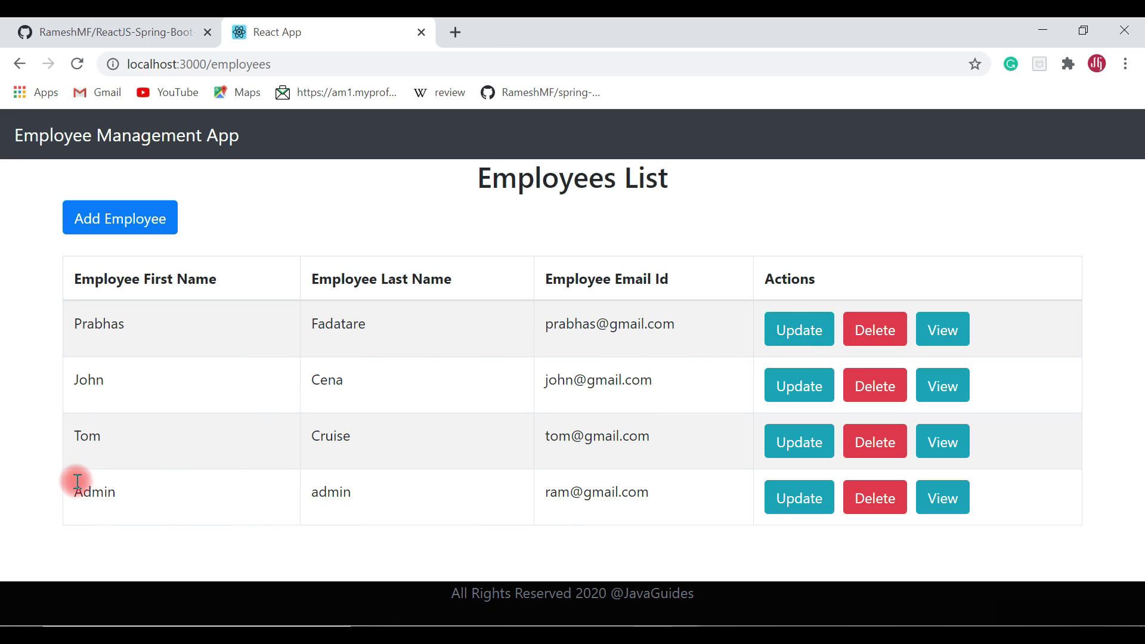
mouse_move(81, 435)
mouse_down()
mouse_move(654, 431)
mouse_move(617, 437)
mouse_move(894, 442)
mouse_move(708, 437)
mouse_move(879, 441)
mouse_up()
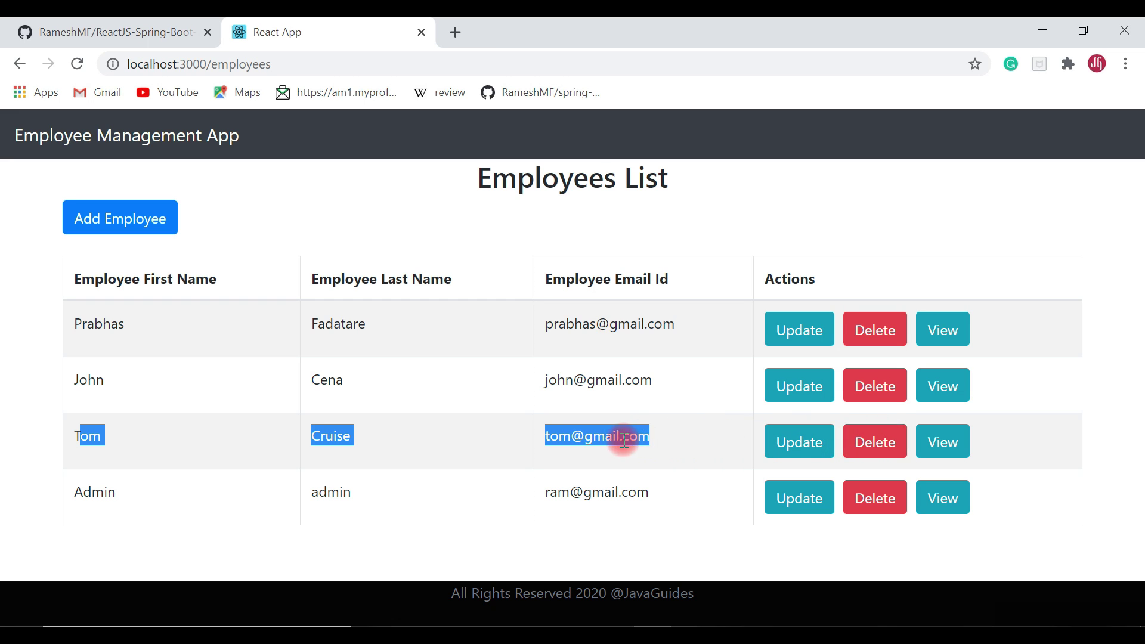
click(883, 442)
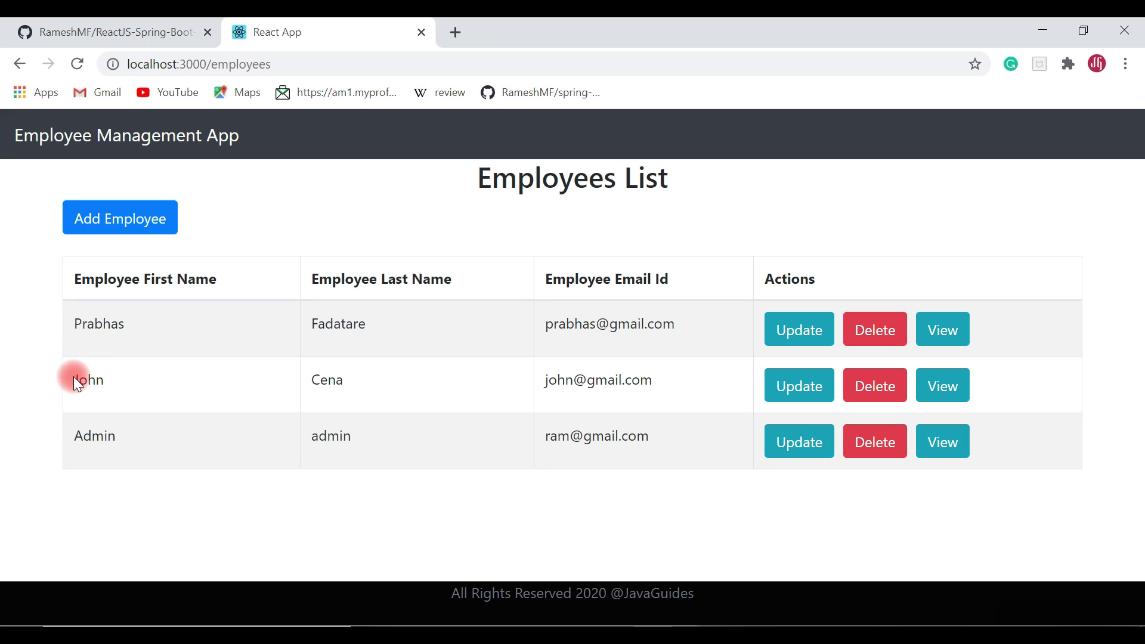
drag(71, 376, 883, 394)
click(883, 393)
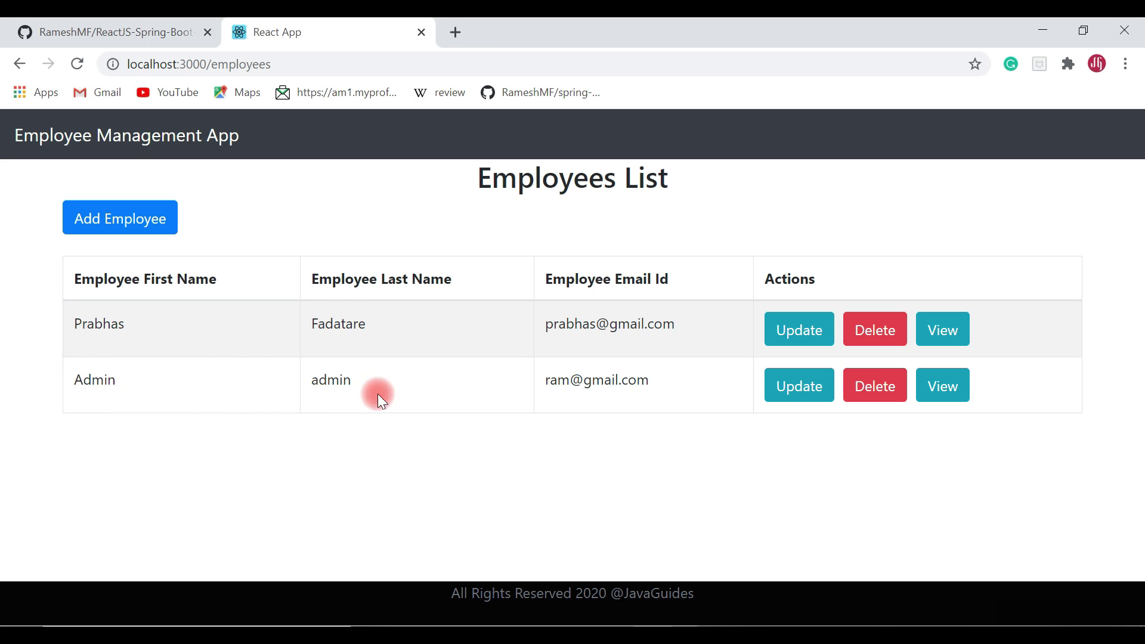
click(953, 388)
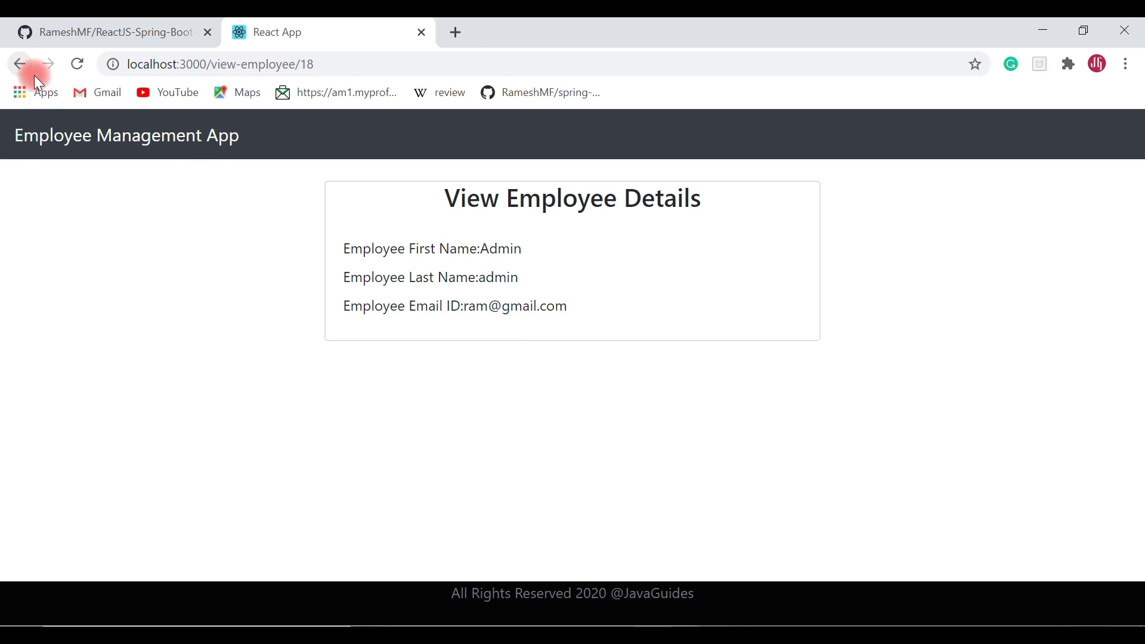
Return to the two-employee list, then show the ReactJS-Spring-Boot-CRUD-Full-Stack-App GitHub repository.
click(19, 64)
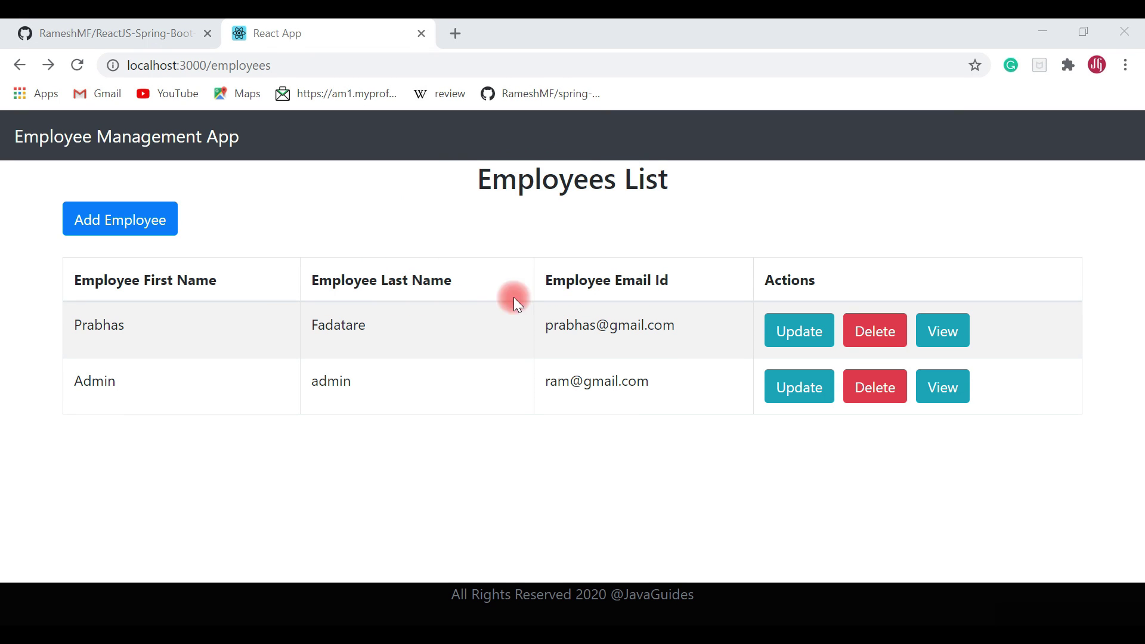
click(116, 36)
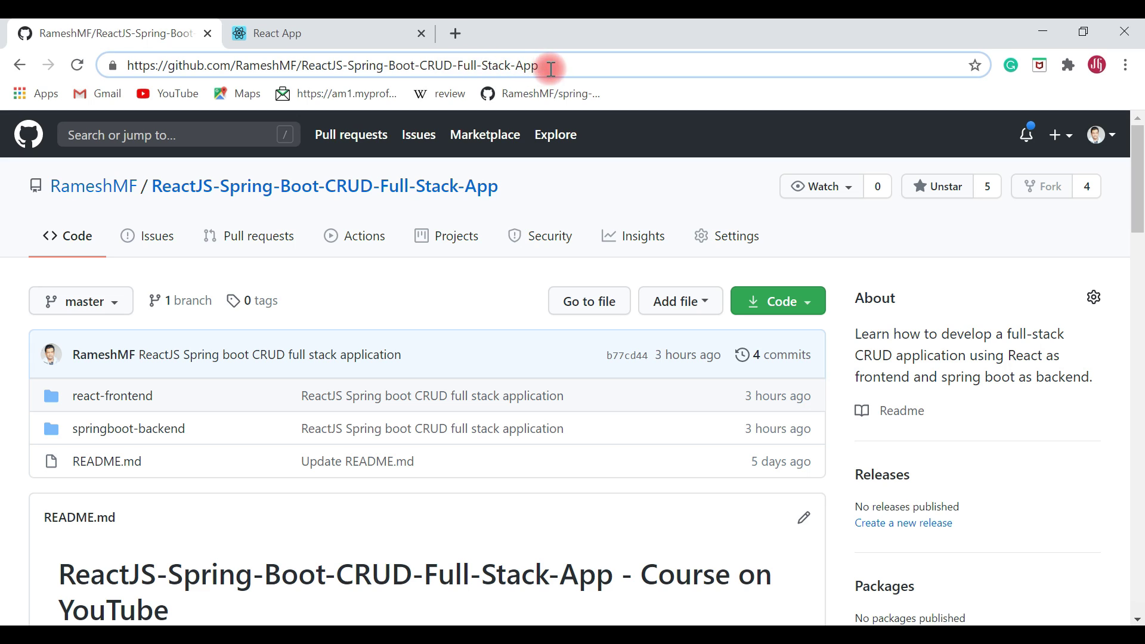
Highlight the ReactJS-Spring-Boot-CRUD-Full-Stack-App repository address in the address bar.
drag(546, 66, 303, 62)
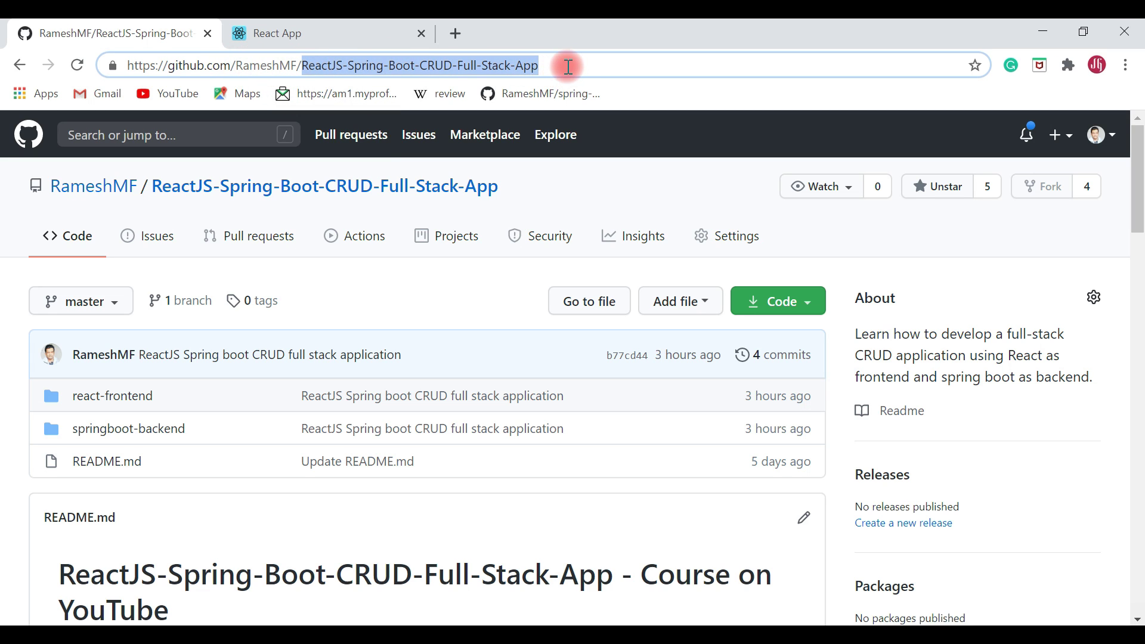
click(564, 65)
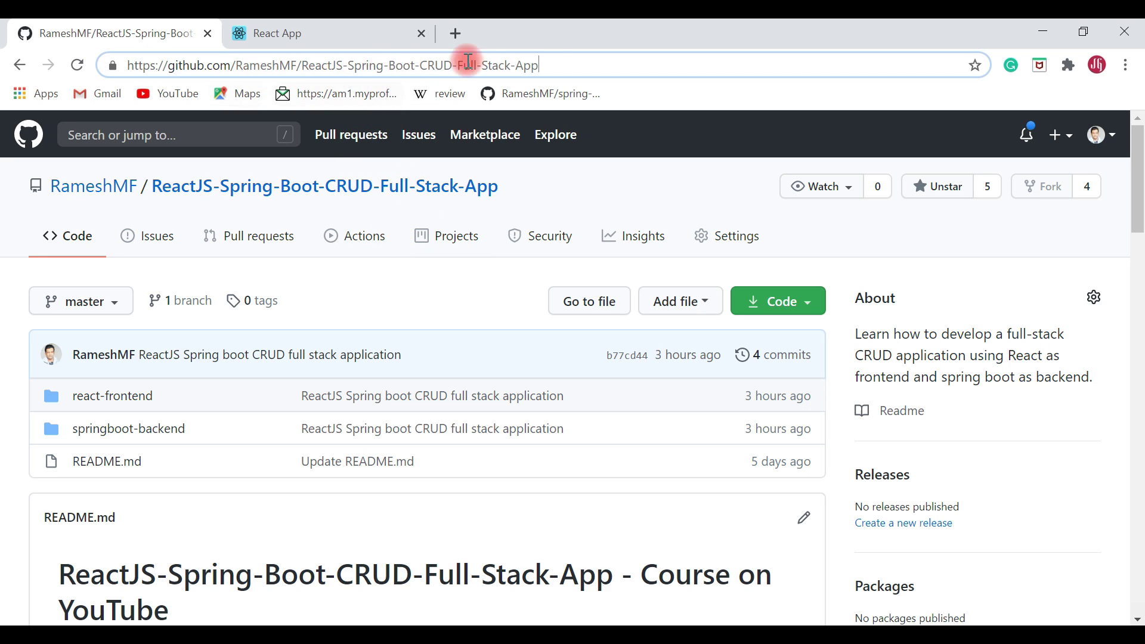
scroll(378, 401, down, 3)
scroll(358, 346, up, 3)
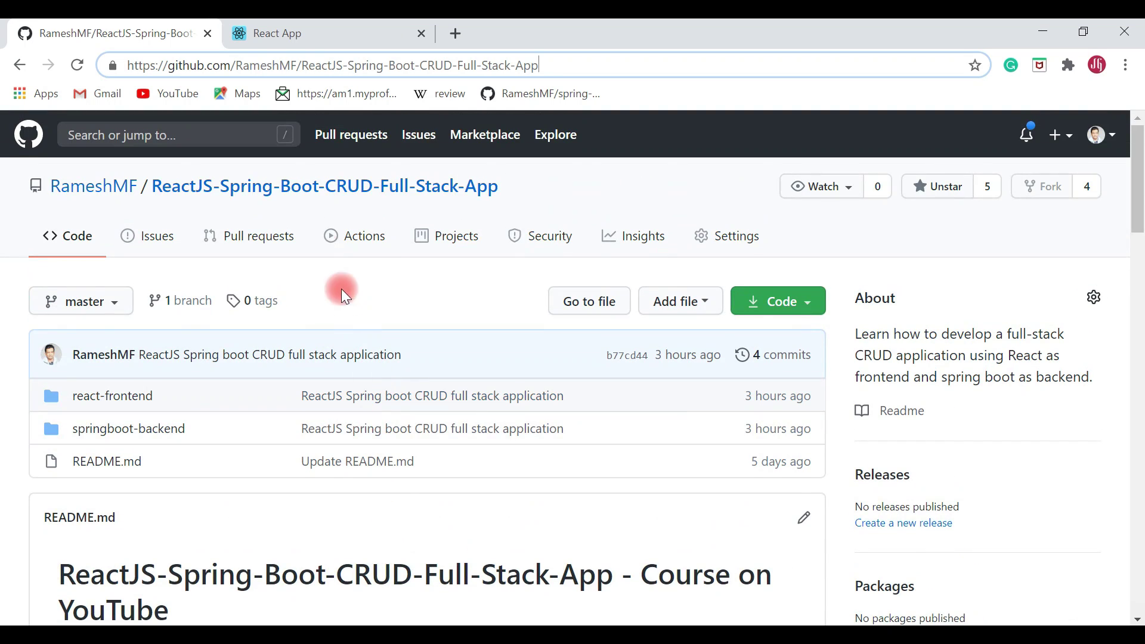
drag(554, 64, 128, 65)
click(575, 63)
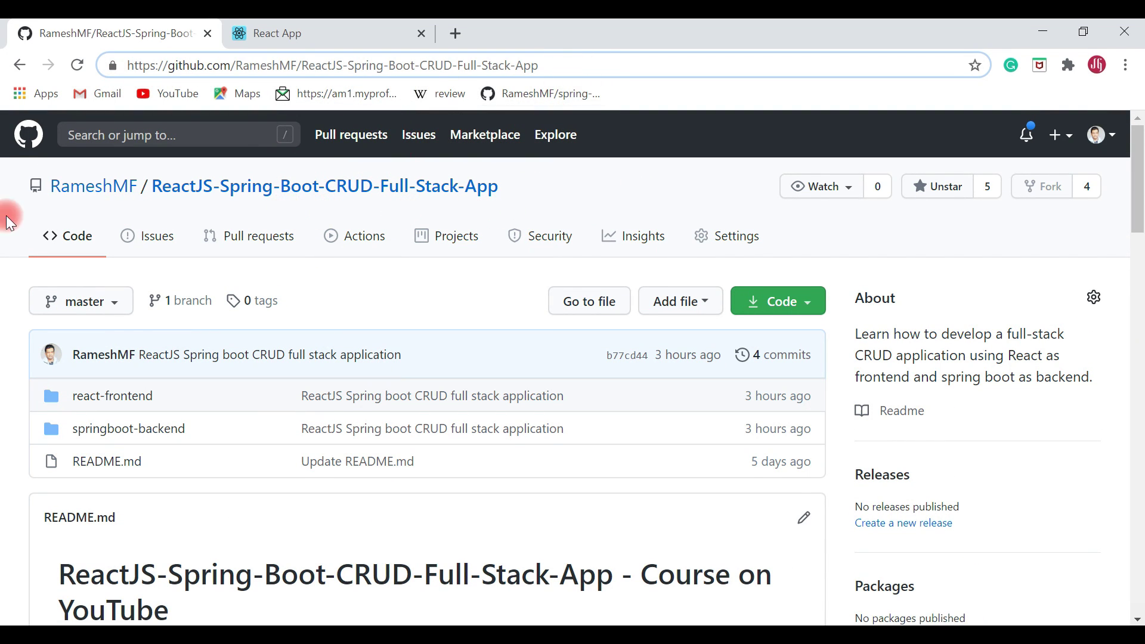
Open the repository owner's GitHub profile showing the pinned repositories.
click(114, 185)
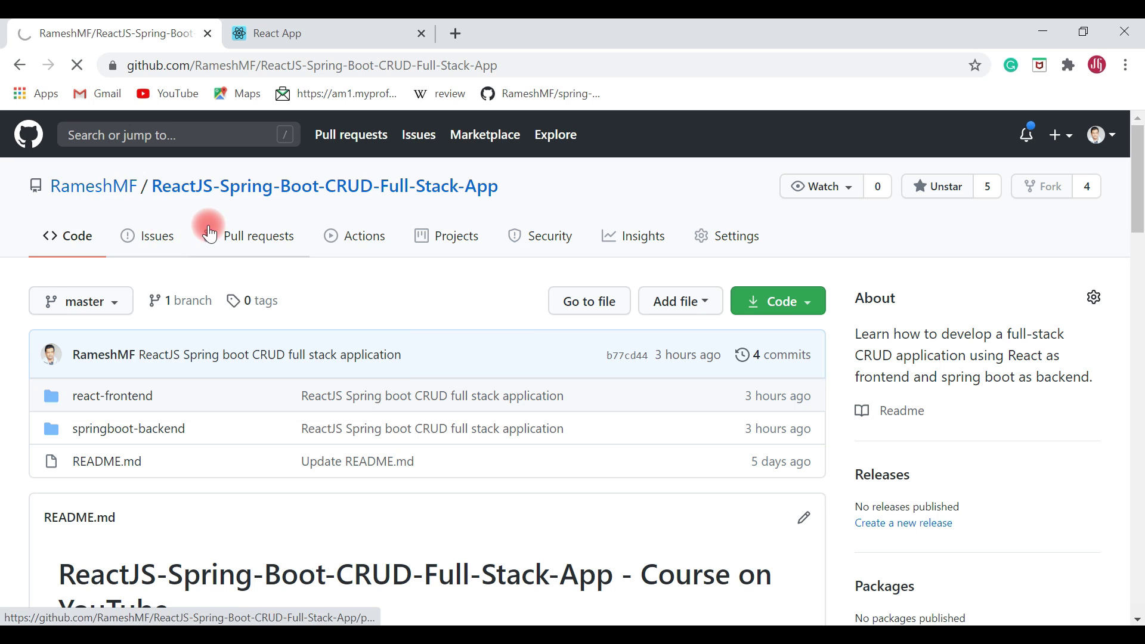
scroll(168, 281, down, 4)
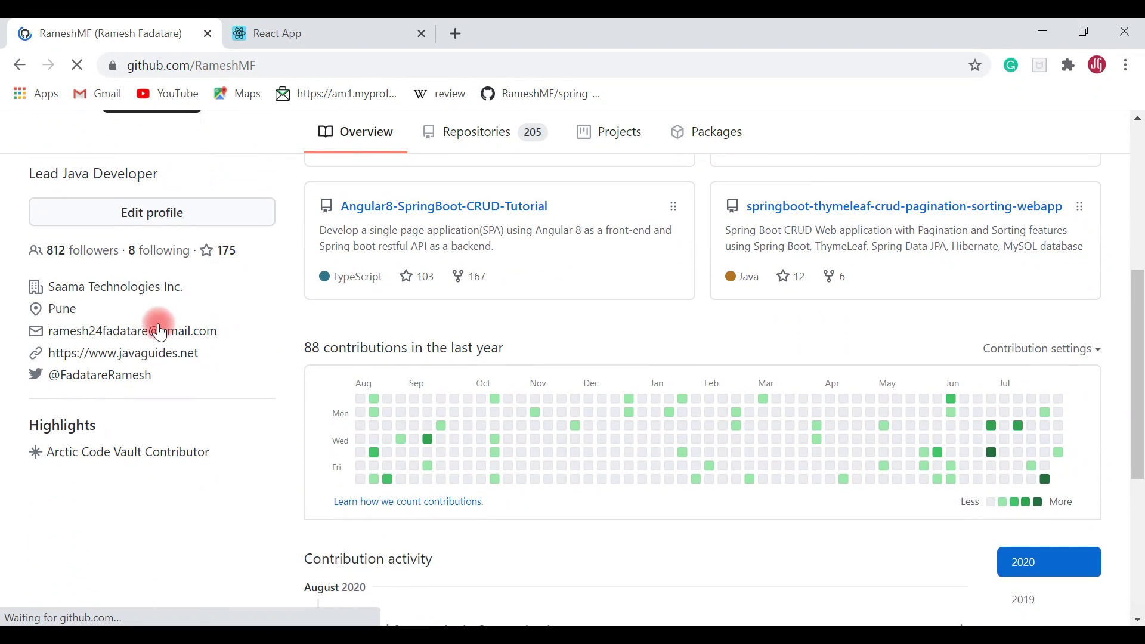
scroll(239, 310, up, 4)
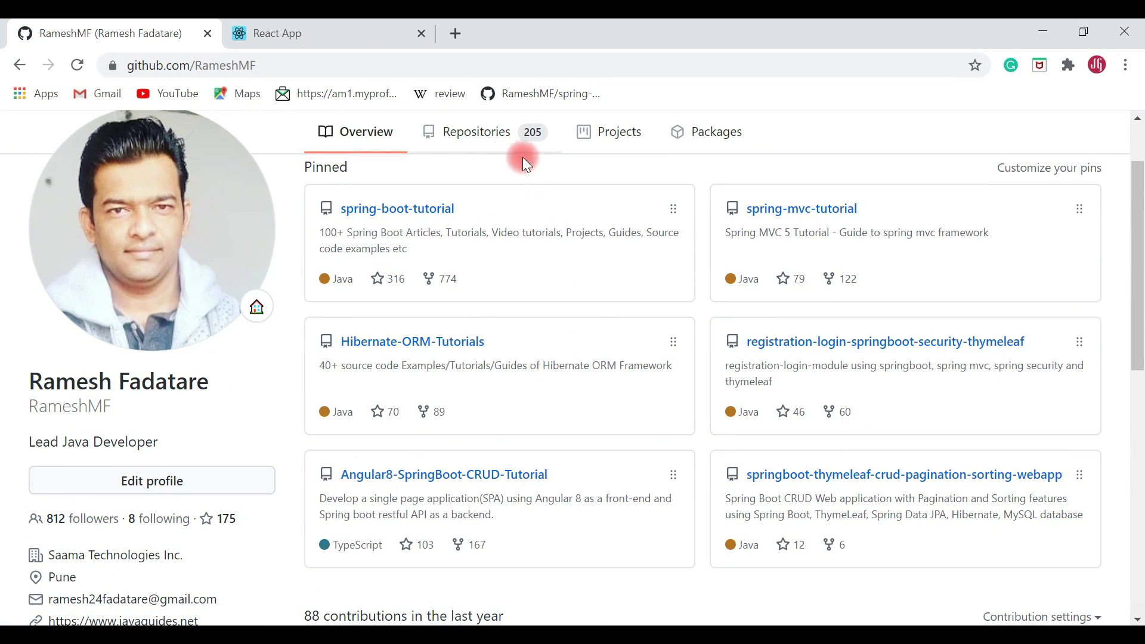